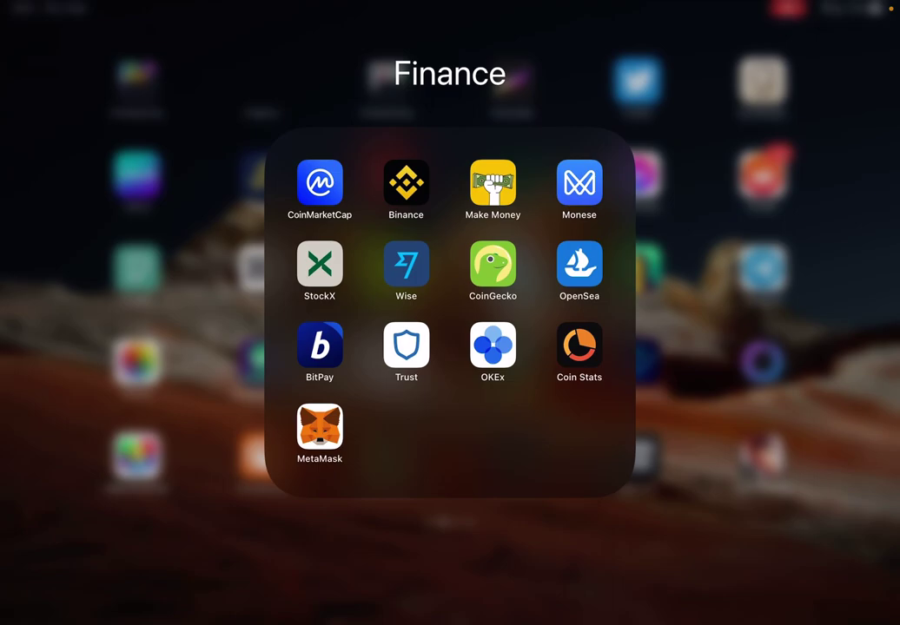
Launch CoinStats from the Finance folder and view the Default portfolio holding 26 Bitcoin.
{"action": "left_click", "coordinate": [579, 348]}
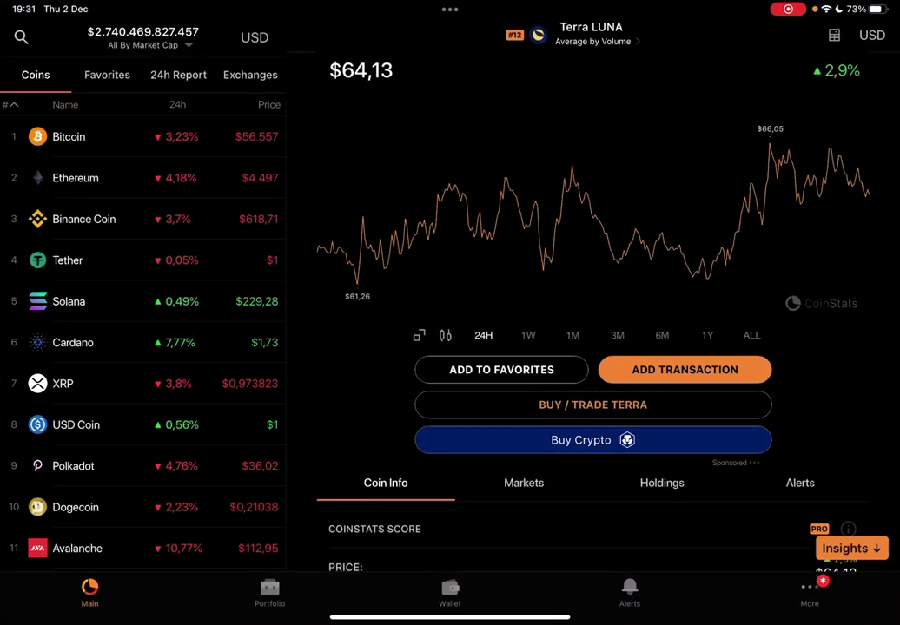
{"action": "scroll", "coordinate": [144, 348], "scroll_direction": "down", "scroll_amount": 5}
{"action": "scroll", "coordinate": [144, 348], "scroll_direction": "down", "scroll_amount": 5}
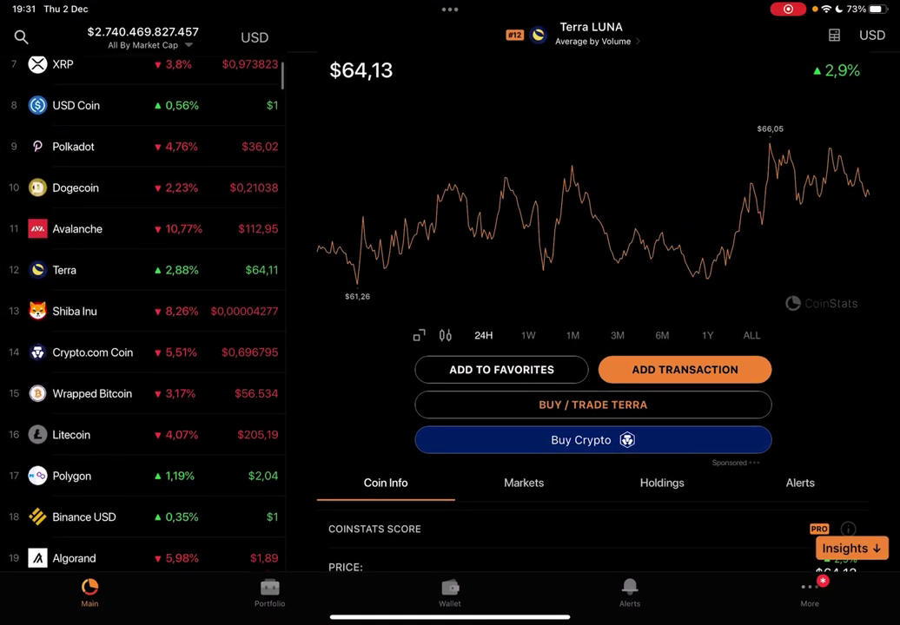
{"action": "scroll", "coordinate": [143, 347], "scroll_direction": "down", "scroll_amount": 4}
{"action": "scroll", "coordinate": [143, 348], "scroll_direction": "down", "scroll_amount": 3}
{"action": "scroll", "coordinate": [143, 348], "scroll_direction": "down", "scroll_amount": 2}
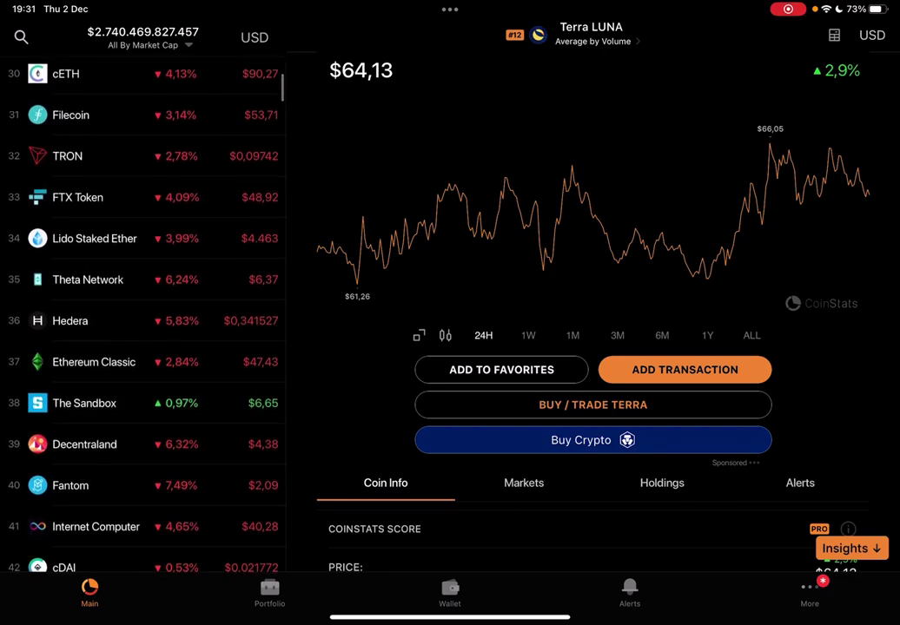
{"action": "scroll", "coordinate": [143, 347], "scroll_direction": "down", "scroll_amount": 3}
{"action": "scroll", "coordinate": [143, 347], "scroll_direction": "down", "scroll_amount": 2}
{"action": "scroll", "coordinate": [144, 347], "scroll_direction": "down", "scroll_amount": 1}
{"action": "scroll", "coordinate": [143, 347], "scroll_direction": "up", "scroll_amount": 4}
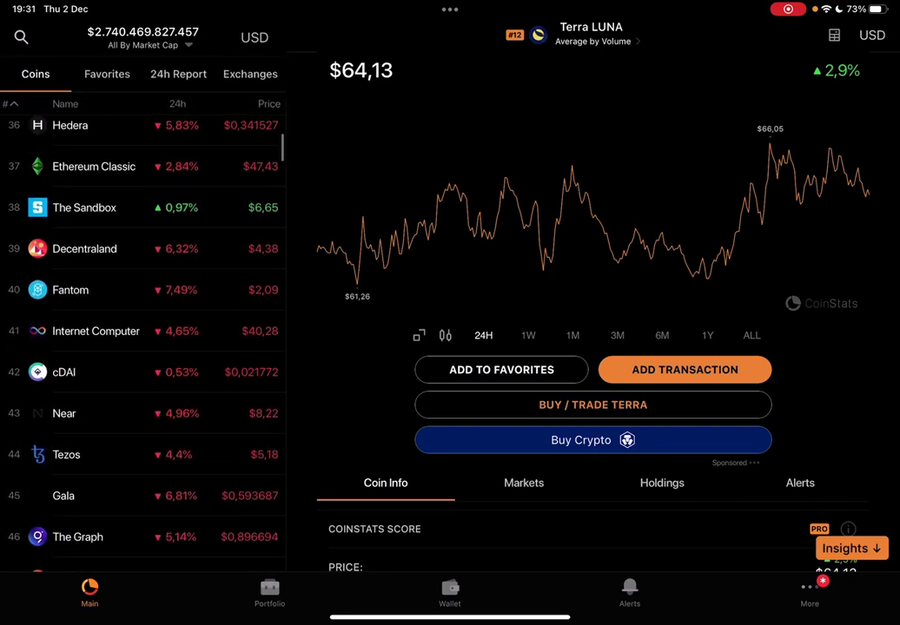
{"action": "scroll", "coordinate": [144, 347], "scroll_direction": "up", "scroll_amount": 3}
{"action": "scroll", "coordinate": [144, 347], "scroll_direction": "up", "scroll_amount": 3}
{"action": "scroll", "coordinate": [144, 348], "scroll_direction": "up", "scroll_amount": 5}
{"action": "scroll", "coordinate": [144, 348], "scroll_direction": "up", "scroll_amount": 3}
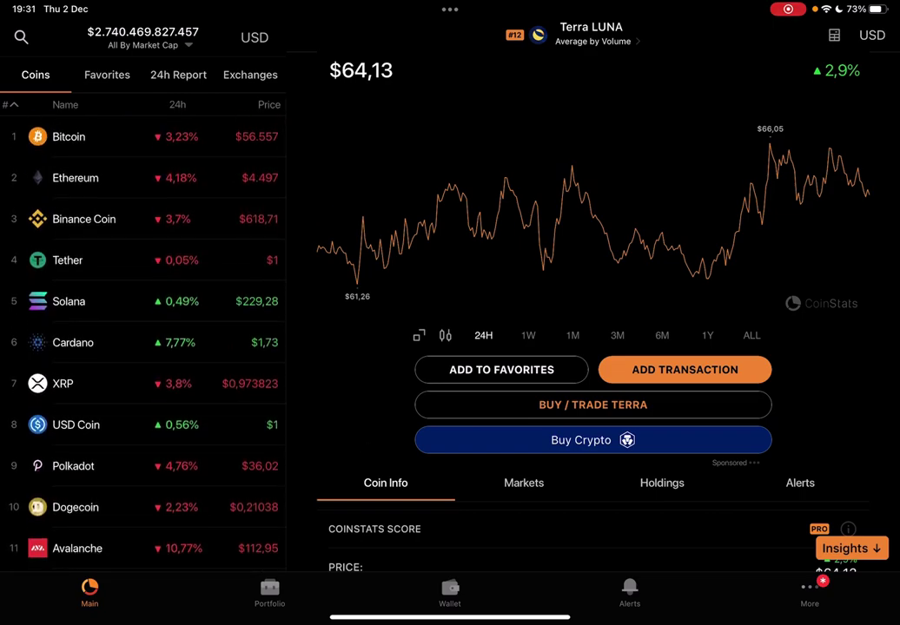
{"action": "left_click", "coordinate": [269, 594]}
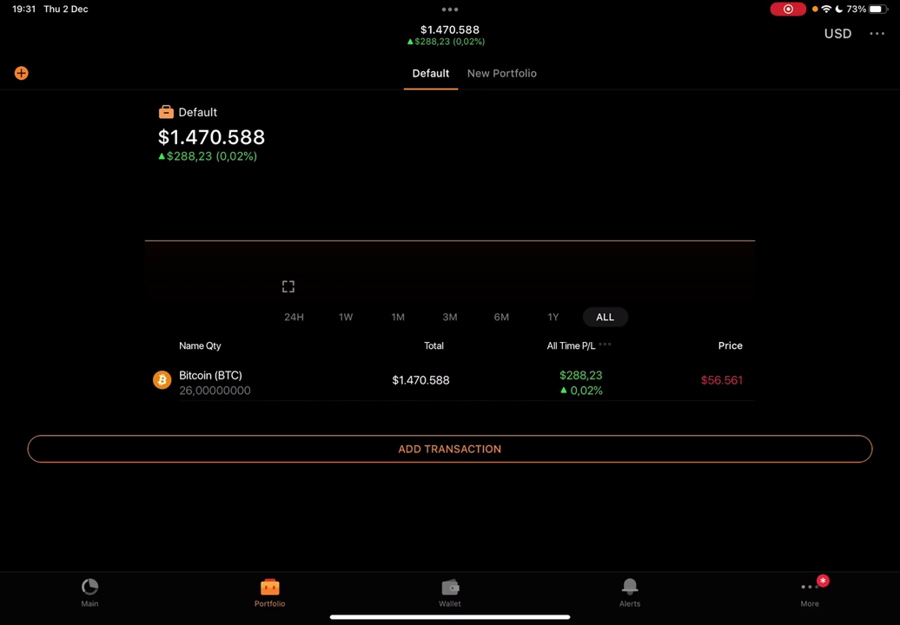
Start a new buy transaction for Ethereum (ETH) with 427 ETH total.
{"action": "left_click", "coordinate": [837, 33]}
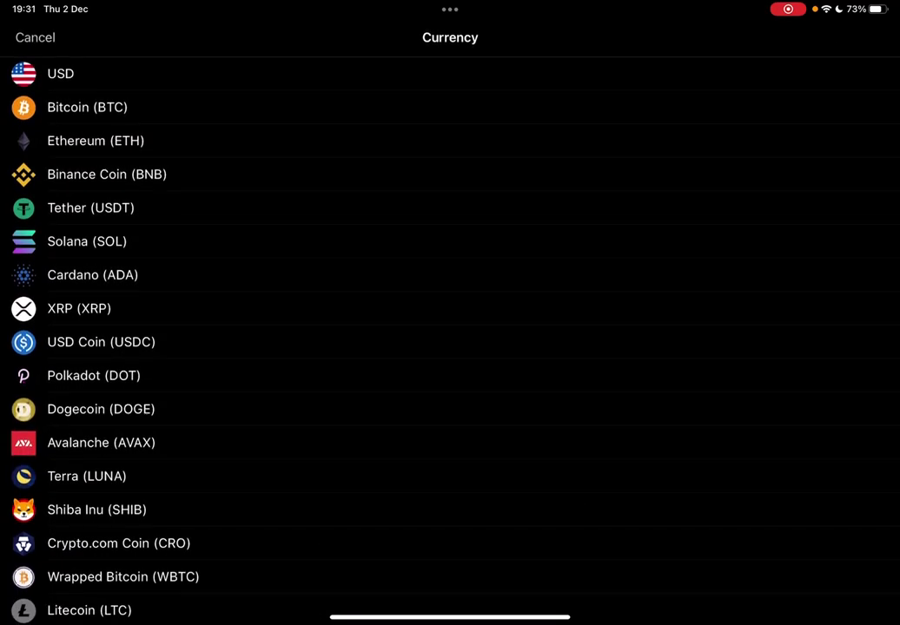
{"action": "scroll", "coordinate": [450, 312], "scroll_direction": "down", "scroll_amount": 5}
{"action": "scroll", "coordinate": [450, 312], "scroll_direction": "down", "scroll_amount": 8}
{"action": "scroll", "coordinate": [450, 313], "scroll_direction": "down", "scroll_amount": 10}
{"action": "scroll", "coordinate": [450, 313], "scroll_direction": "down", "scroll_amount": 10}
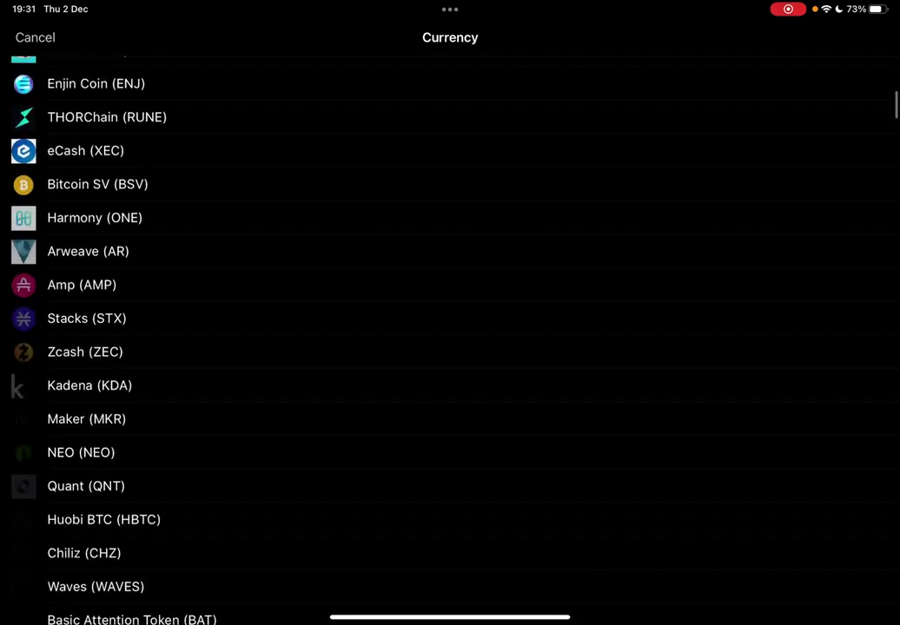
{"action": "scroll", "coordinate": [450, 312], "scroll_direction": "down", "scroll_amount": 6}
{"action": "scroll", "coordinate": [450, 313], "scroll_direction": "down", "scroll_amount": 10}
{"action": "scroll", "coordinate": [450, 313], "scroll_direction": "down", "scroll_amount": 10}
{"action": "scroll", "coordinate": [450, 313], "scroll_direction": "down", "scroll_amount": 10}
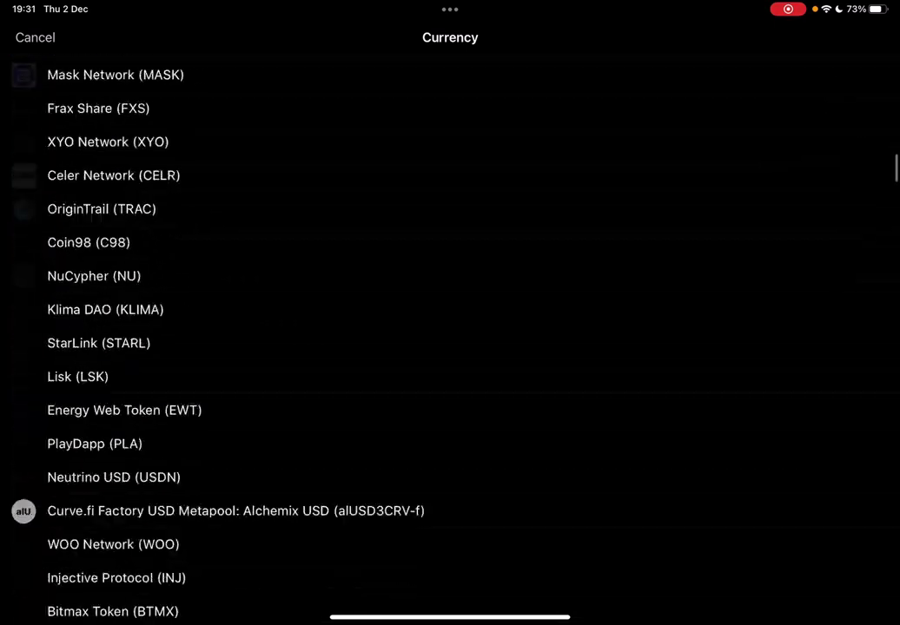
{"action": "scroll", "coordinate": [450, 313], "scroll_direction": "down", "scroll_amount": 5}
{"action": "scroll", "coordinate": [450, 313], "scroll_direction": "down", "scroll_amount": 10}
{"action": "scroll", "coordinate": [450, 312], "scroll_direction": "down", "scroll_amount": 10}
{"action": "scroll", "coordinate": [450, 313], "scroll_direction": "down", "scroll_amount": 10}
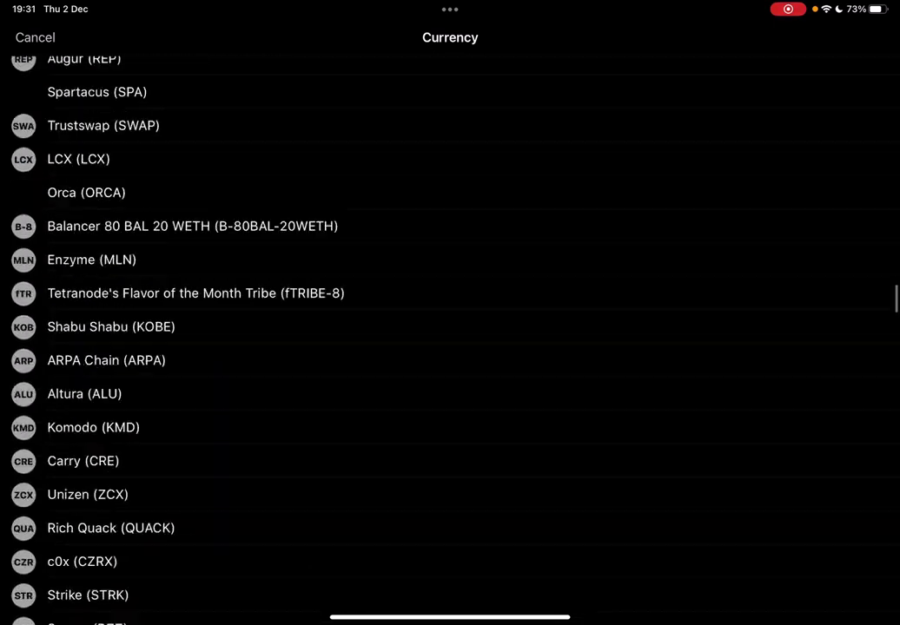
{"action": "scroll", "coordinate": [450, 312], "scroll_direction": "down", "scroll_amount": 10}
{"action": "scroll", "coordinate": [450, 312], "scroll_direction": "up", "scroll_amount": 8}
{"action": "scroll", "coordinate": [450, 313], "scroll_direction": "up", "scroll_amount": 10}
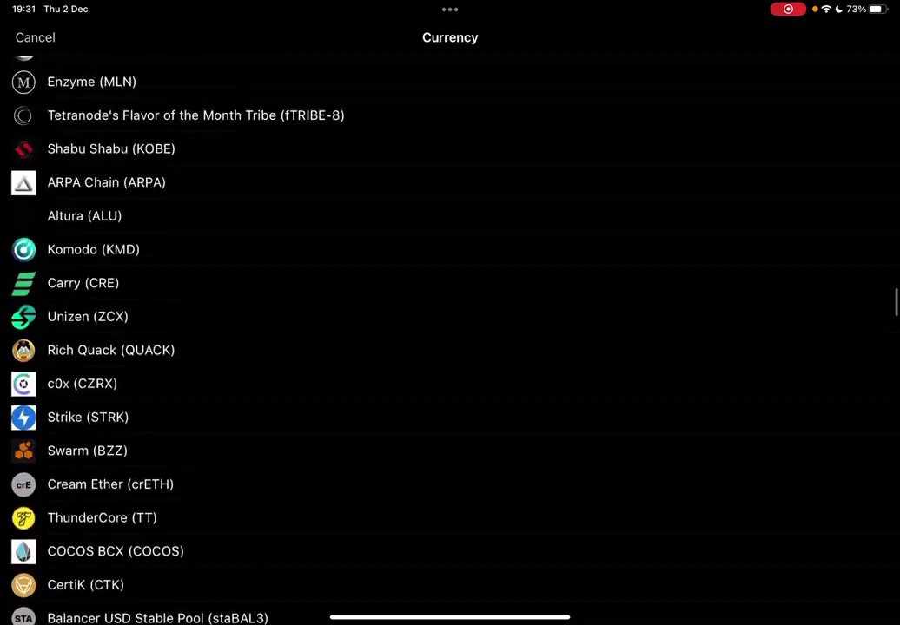
{"action": "scroll", "coordinate": [450, 312], "scroll_direction": "up", "scroll_amount": 10}
{"action": "scroll", "coordinate": [450, 313], "scroll_direction": "up", "scroll_amount": 10}
{"action": "scroll", "coordinate": [450, 313], "scroll_direction": "up", "scroll_amount": 10}
{"action": "scroll", "coordinate": [450, 313], "scroll_direction": "up", "scroll_amount": 10}
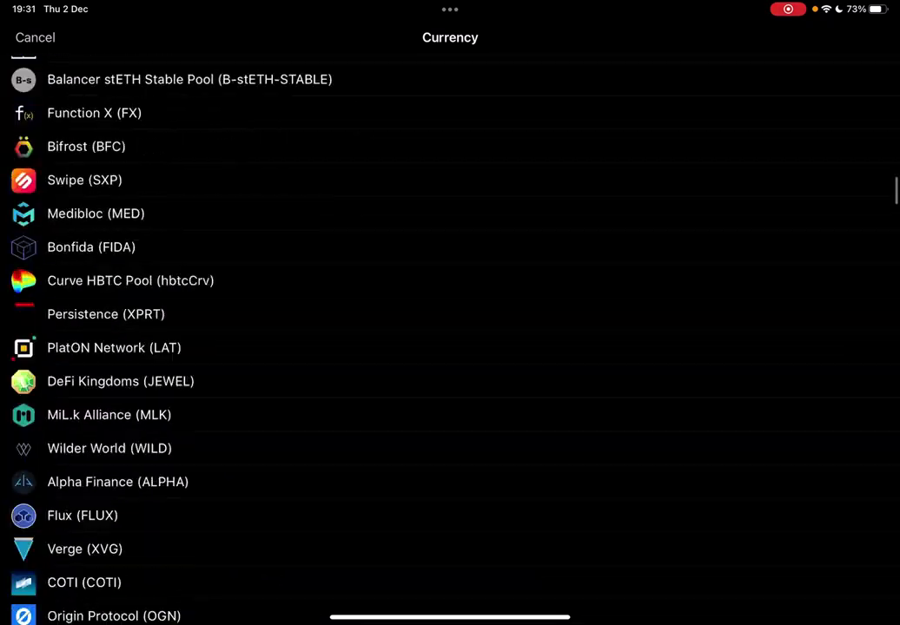
{"action": "scroll", "coordinate": [450, 312], "scroll_direction": "up", "scroll_amount": 10}
{"action": "scroll", "coordinate": [450, 313], "scroll_direction": "up", "scroll_amount": 10}
{"action": "scroll", "coordinate": [450, 313], "scroll_direction": "up", "scroll_amount": 10}
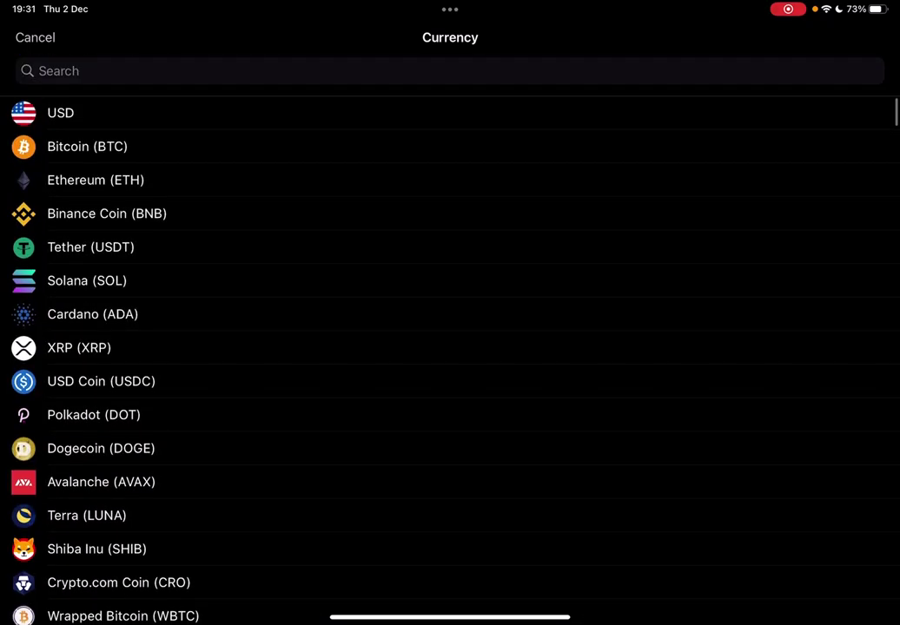
{"action": "scroll", "coordinate": [450, 313], "scroll_direction": "down", "scroll_amount": 5}
{"action": "scroll", "coordinate": [450, 313], "scroll_direction": "down", "scroll_amount": 1}
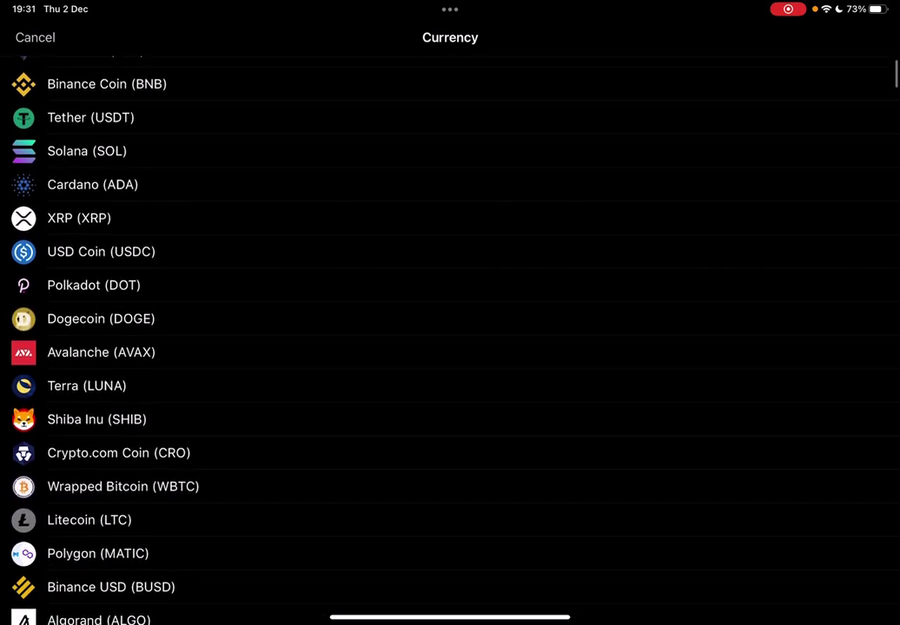
{"action": "scroll", "coordinate": [450, 312], "scroll_direction": "down", "scroll_amount": 1}
{"action": "scroll", "coordinate": [450, 313], "scroll_direction": "up", "scroll_amount": 5}
{"action": "scroll", "coordinate": [450, 313], "scroll_direction": "up", "scroll_amount": 2}
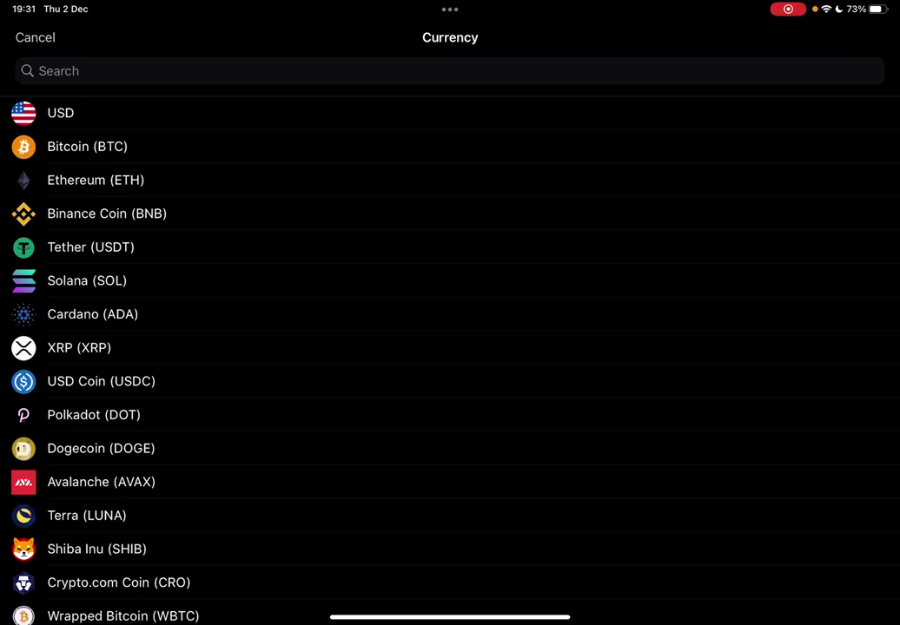
{"action": "scroll", "coordinate": [450, 313], "scroll_direction": "down", "scroll_amount": 5}
{"action": "scroll", "coordinate": [450, 312], "scroll_direction": "down", "scroll_amount": 1}
{"action": "scroll", "coordinate": [450, 312], "scroll_direction": "down", "scroll_amount": 5}
{"action": "scroll", "coordinate": [450, 313], "scroll_direction": "down", "scroll_amount": 4}
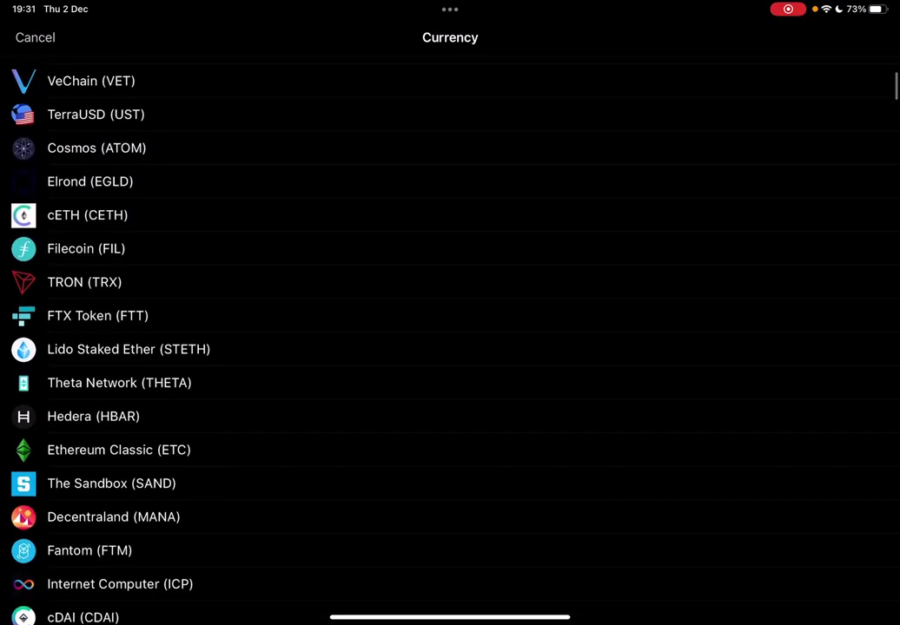
{"action": "scroll", "coordinate": [450, 312], "scroll_direction": "down", "scroll_amount": 3}
{"action": "scroll", "coordinate": [450, 312], "scroll_direction": "down", "scroll_amount": 2}
{"action": "scroll", "coordinate": [450, 313], "scroll_direction": "up", "scroll_amount": 8}
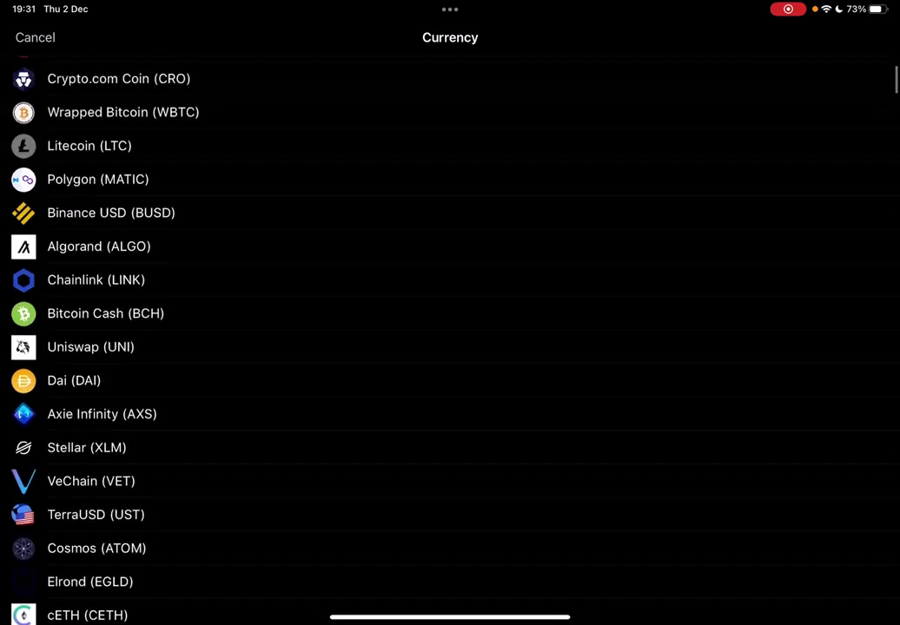
{"action": "scroll", "coordinate": [450, 312], "scroll_direction": "up", "scroll_amount": 5}
{"action": "scroll", "coordinate": [450, 312], "scroll_direction": "up", "scroll_amount": 2}
{"action": "scroll", "coordinate": [450, 313], "scroll_direction": "up", "scroll_amount": 3}
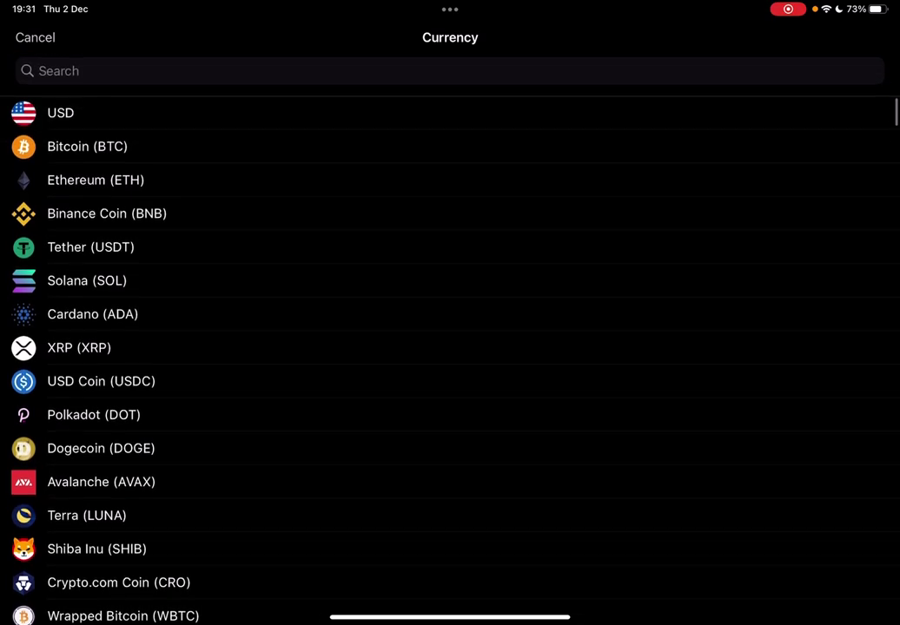
{"action": "scroll", "coordinate": [450, 313], "scroll_direction": "up", "scroll_amount": 2}
{"action": "left_click", "coordinate": [96, 179]}
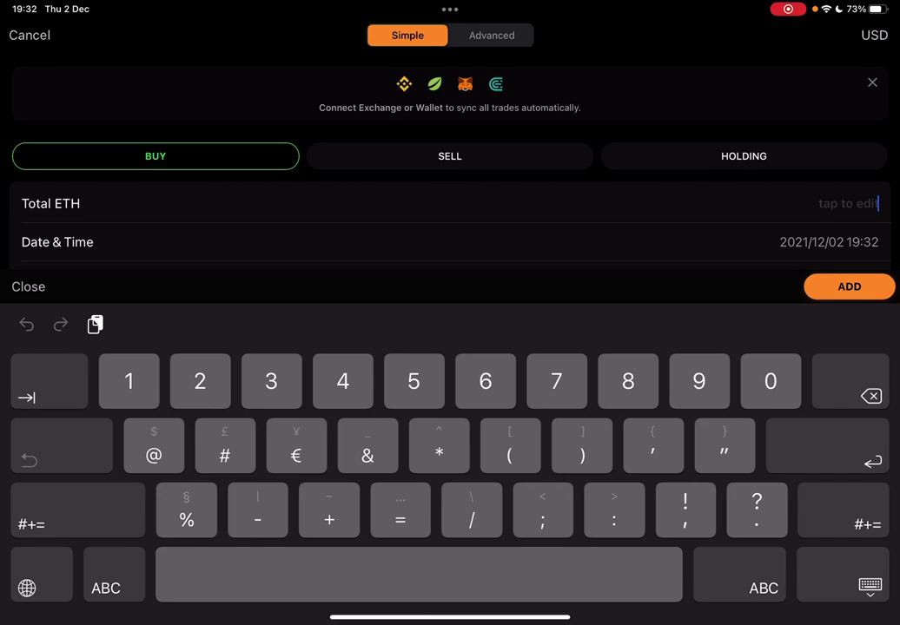
{"action": "type", "text": "427"}
Set the Ethereum buy's date to November 2014 (2014/11/02 19:32).
{"action": "left_click", "coordinate": [782, 241]}
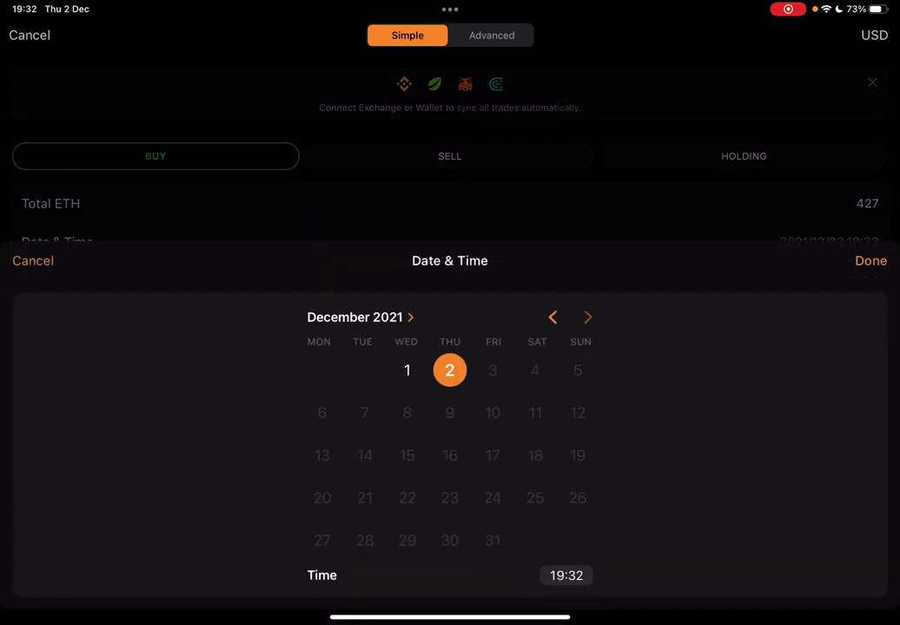
{"action": "left_click", "coordinate": [360, 317]}
{"action": "scroll", "coordinate": [409, 450], "scroll_direction": "up", "scroll_amount": 1}
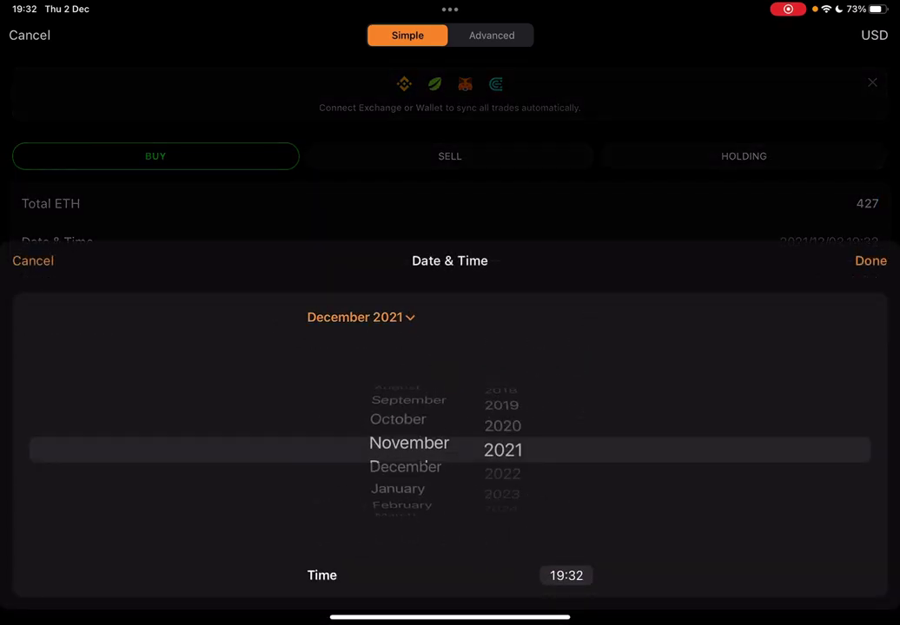
{"action": "scroll", "coordinate": [503, 450], "scroll_direction": "up", "scroll_amount": 5}
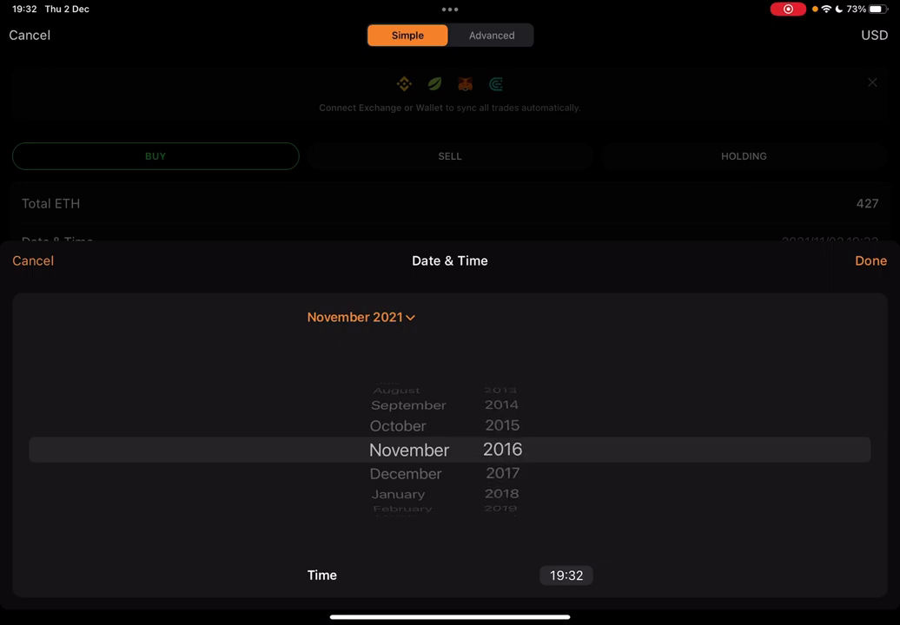
{"action": "scroll", "coordinate": [503, 450], "scroll_direction": "up", "scroll_amount": 2}
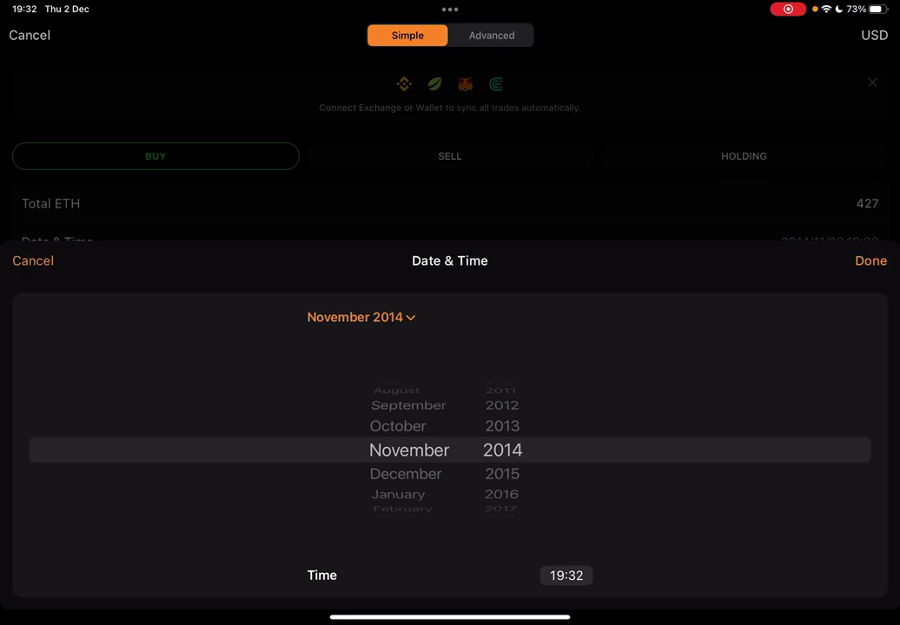
{"action": "left_click", "coordinate": [870, 261]}
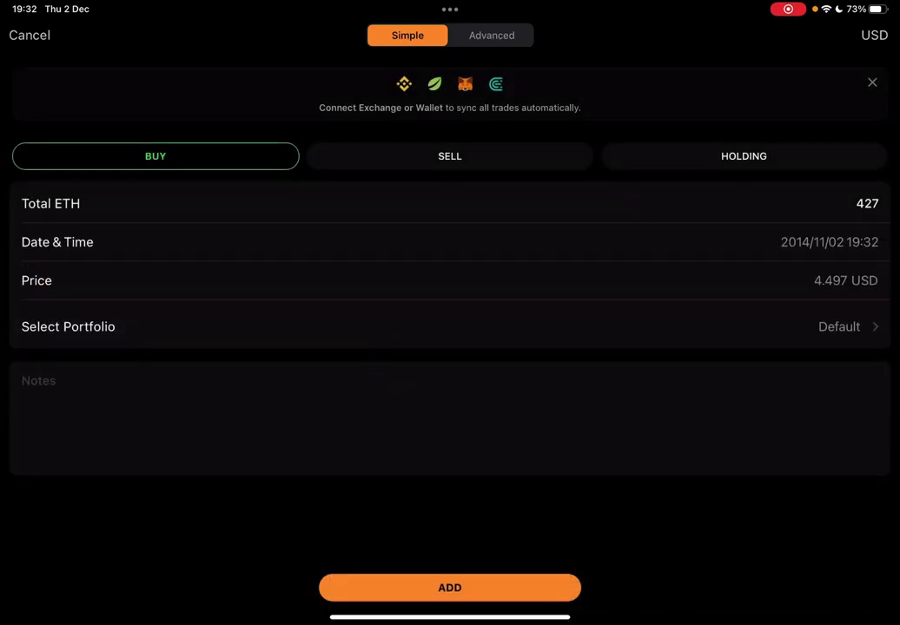
Save the 427 ETH buy so the portfolio totals $3,389,438.
{"action": "left_click", "coordinate": [449, 587]}
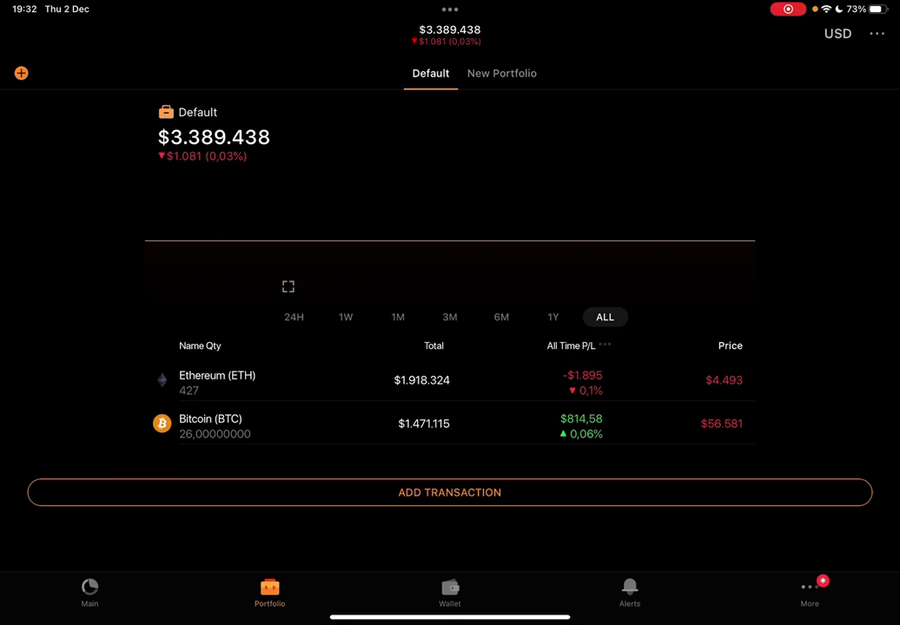
{"action": "left_click", "coordinate": [217, 383]}
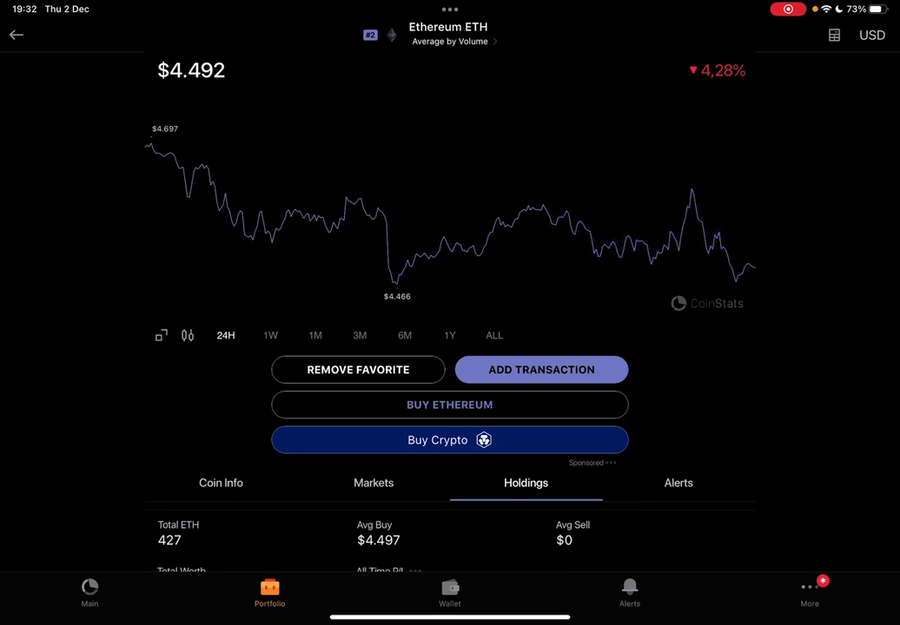
{"action": "left_click", "coordinate": [15, 34]}
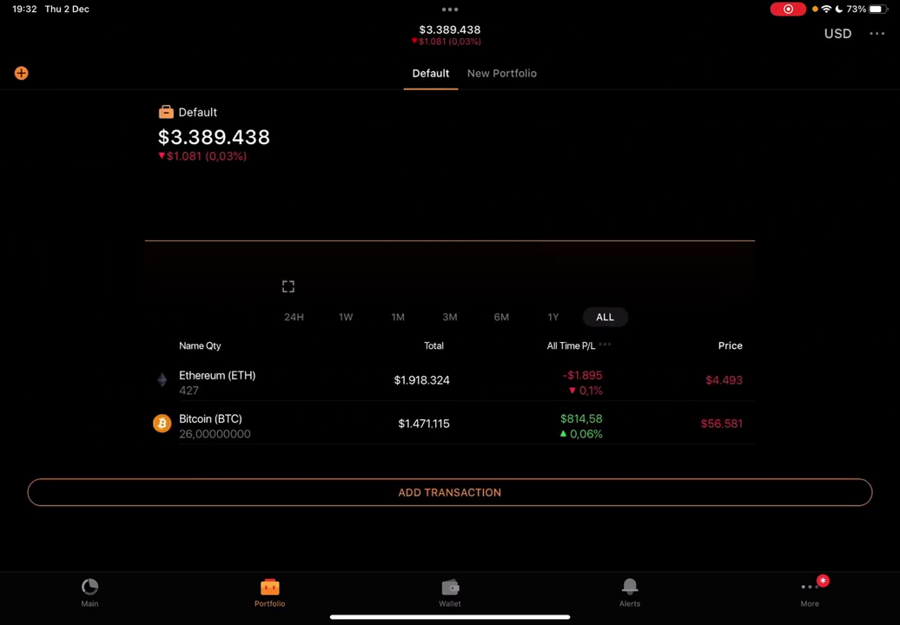